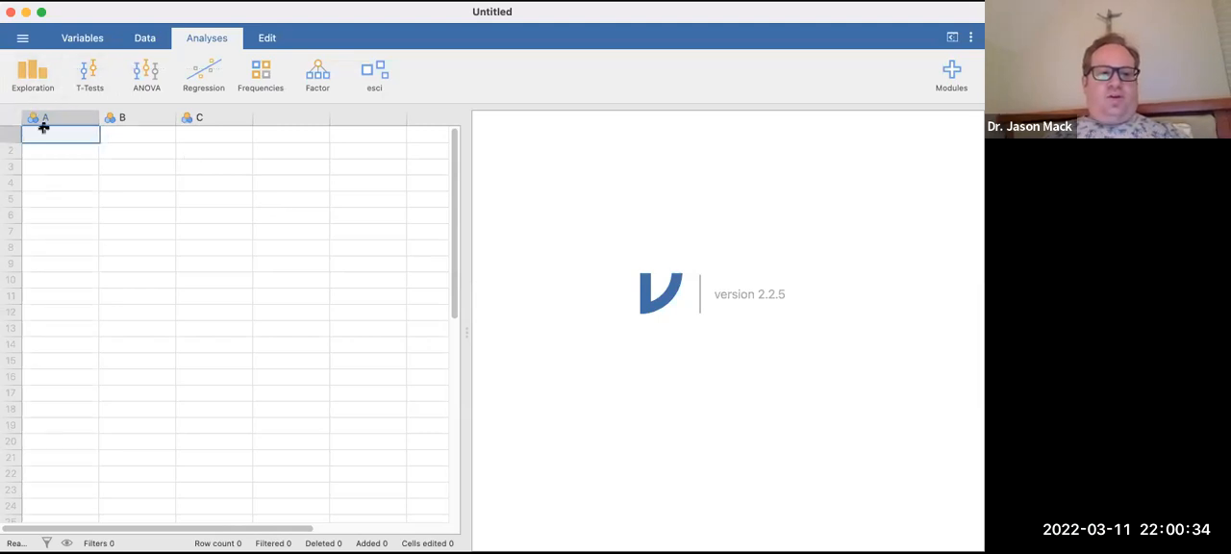
Fill rows 1 to 4 of column A with the values 3, 4, 6 and 5.
type("f")
key("Return")
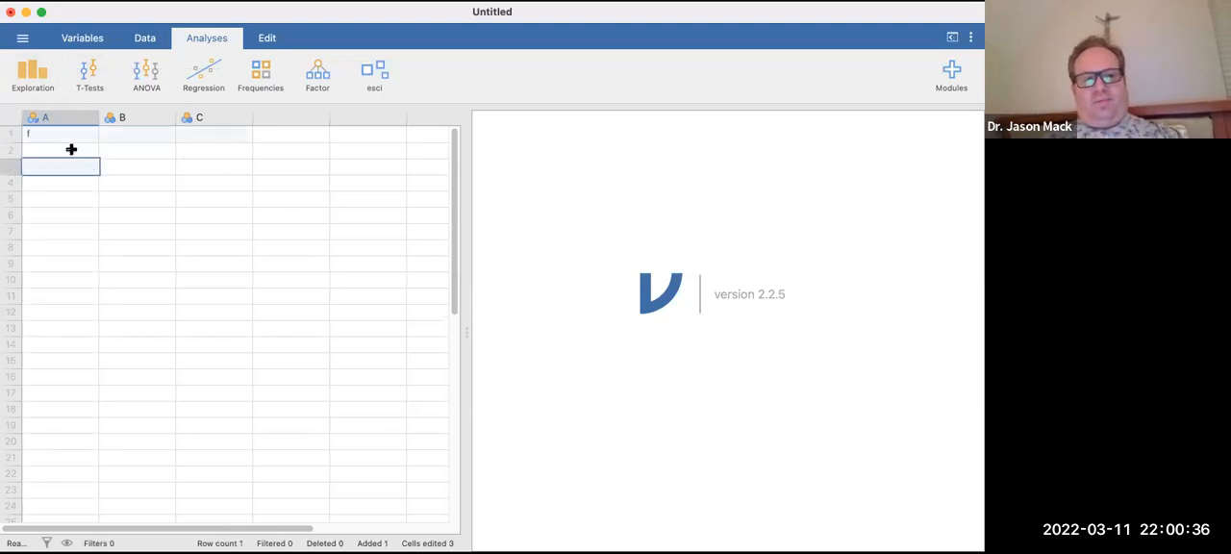
left_click(64, 137)
type("3")
key("Return")
type("4")
left_click(67, 176)
type("5")
left_click(72, 164)
type("6")
Fill rows 1 to 4 of column B with the values 7, 8, 8 and 9.
left_click(130, 141)
type("7")
left_click(143, 164)
type("8")
left_click(137, 151)
type("8")
left_click(144, 181)
type("9")
Fill rows 1 to 4 of column C with the values 1, 3, 4 and 2.
left_click(222, 135)
type("1")
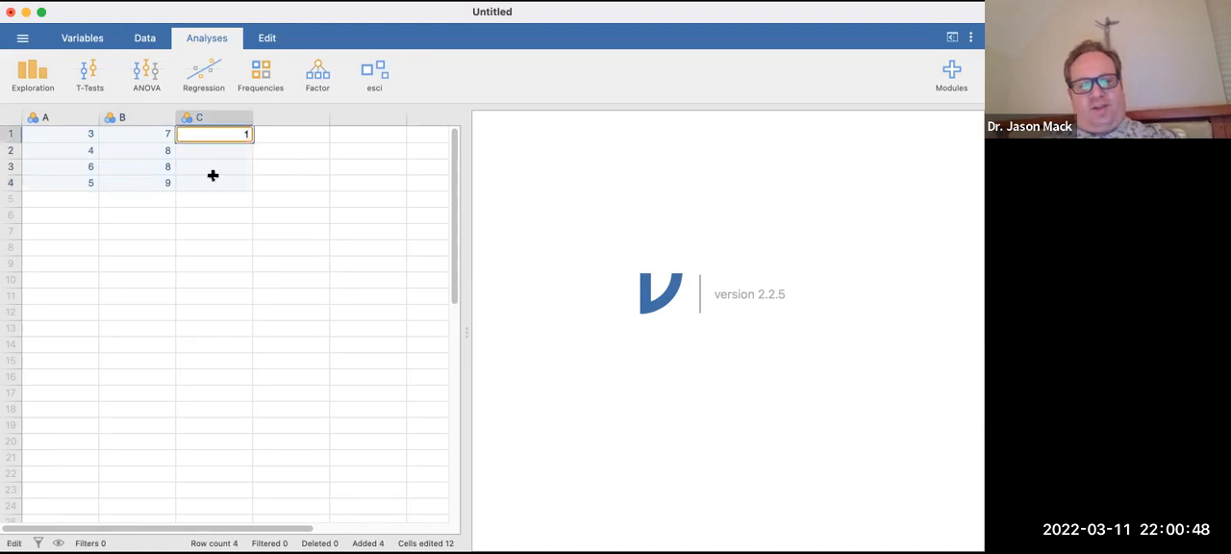
left_click(213, 181)
type("2")
left_click(214, 154)
type("3")
left_click(214, 211)
left_click(213, 167)
type("4")
Open the setup of variable A and set its measure type to Continuous.
left_click_drag(206, 205, 60, 121)
double_click(57, 119)
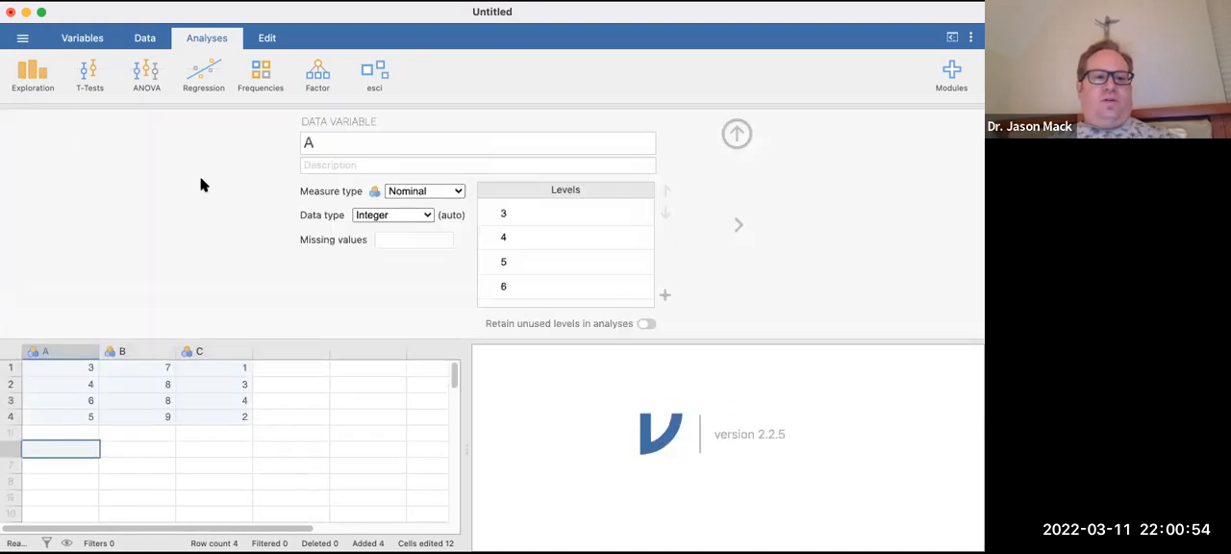
left_click(349, 138)
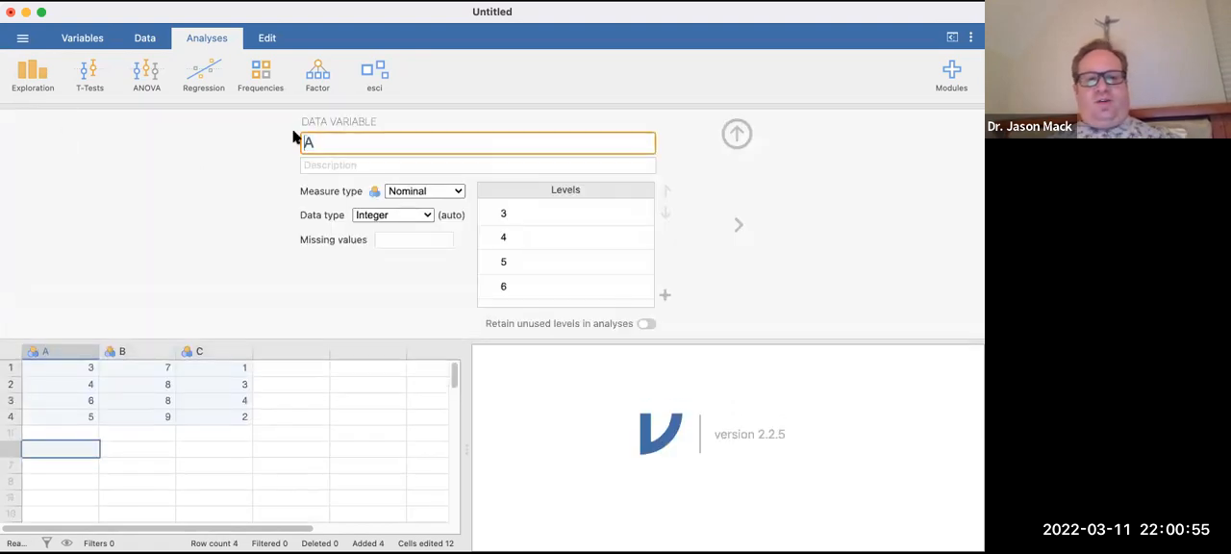
left_click(417, 196)
left_click(420, 249)
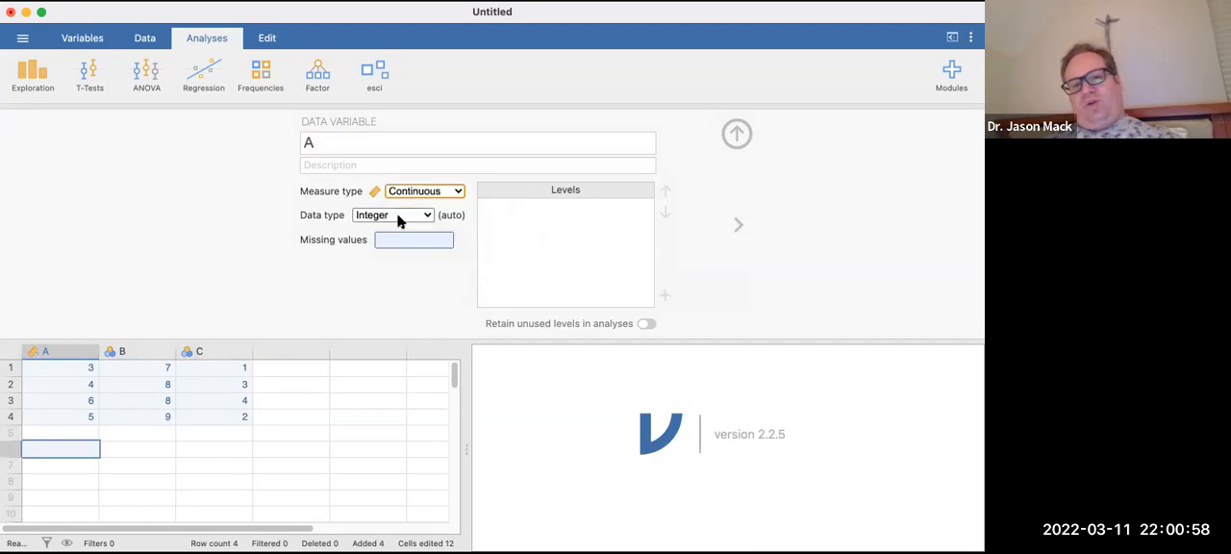
Rename variable A as "The types of cars my friends have", close its setup and widen the column to fit the full name.
left_click(291, 131)
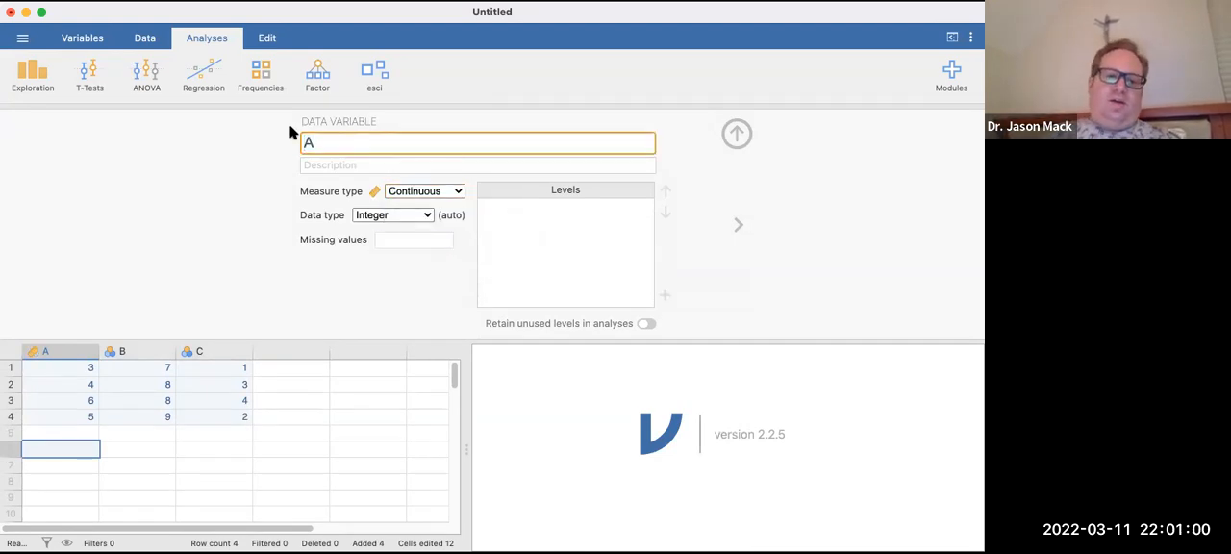
type("The t")
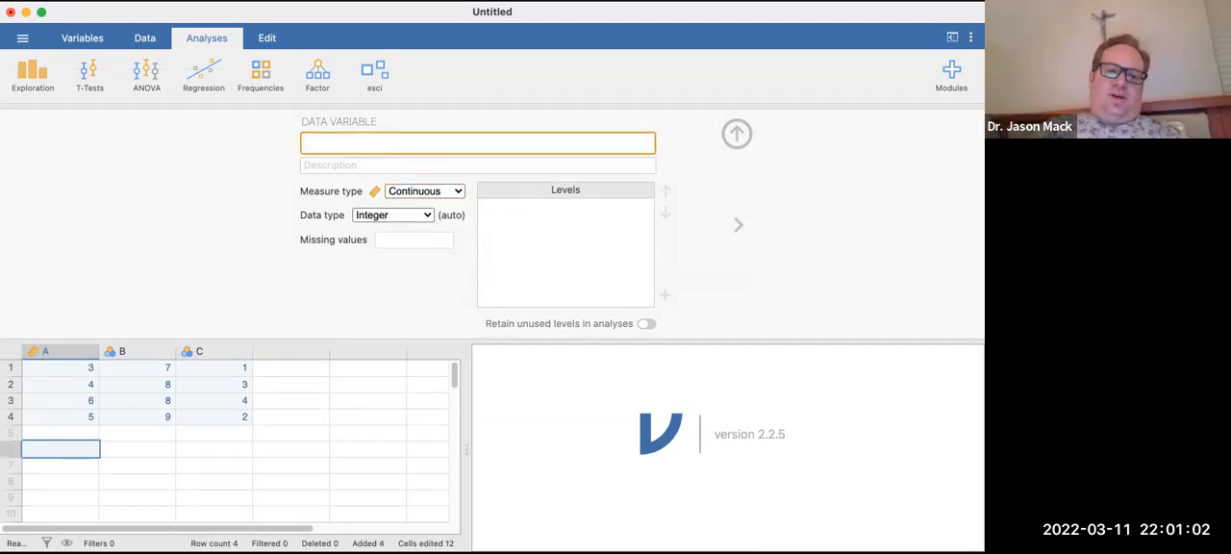
type("ypes of cars my friends have")
key("Return")
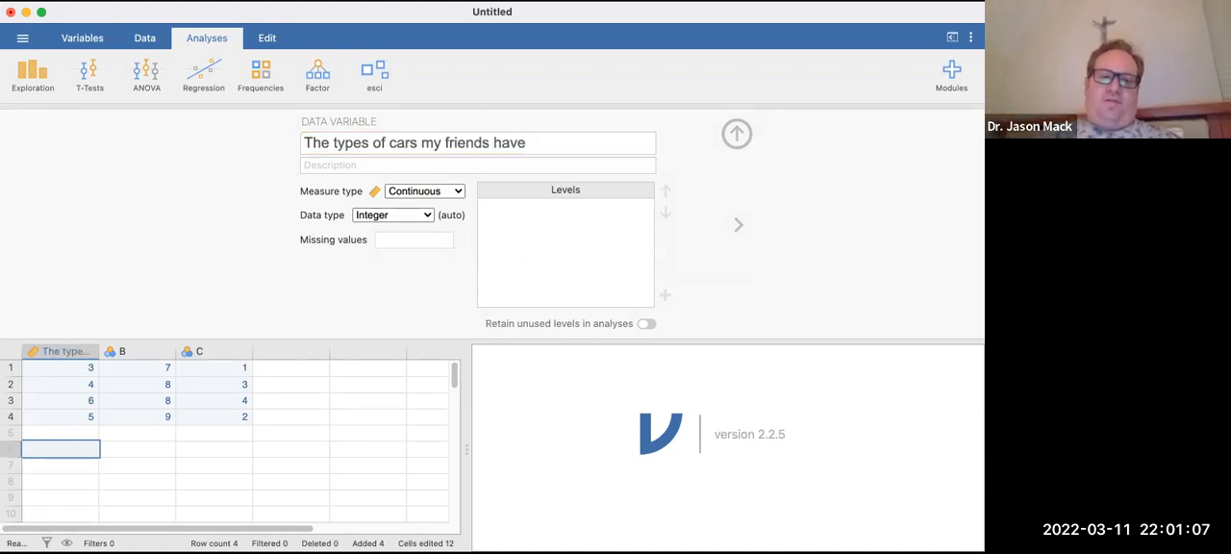
left_click(88, 356)
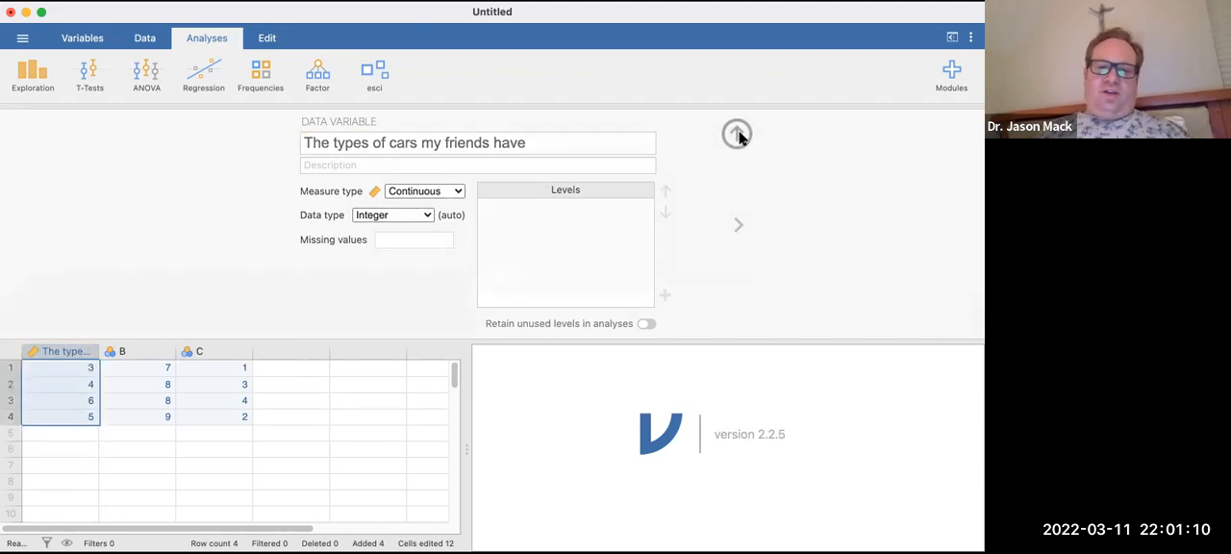
left_click(737, 134)
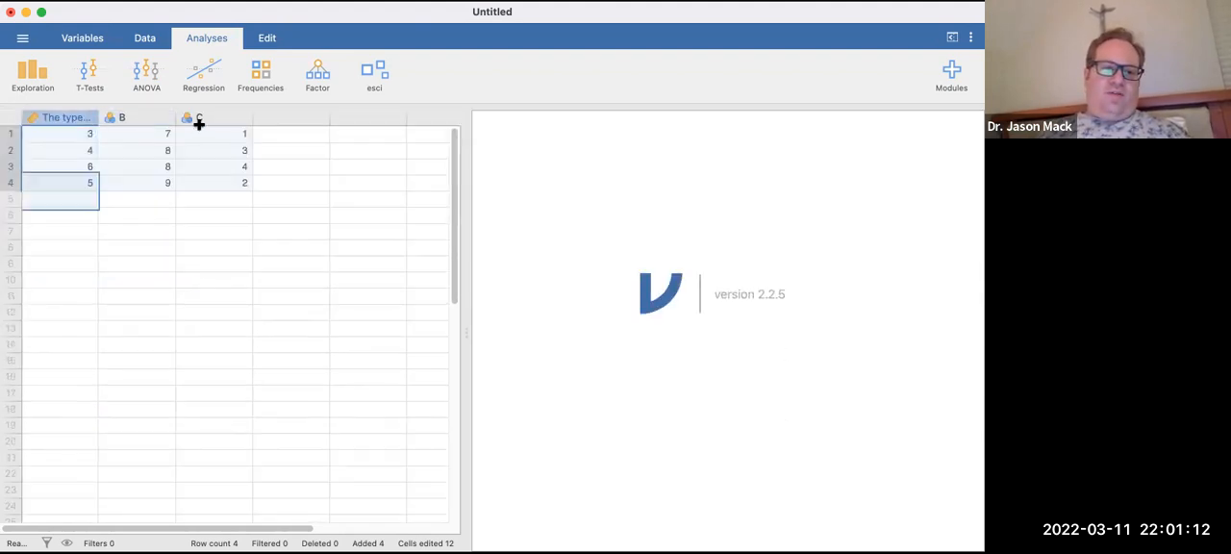
left_click_drag(194, 126, 240, 116)
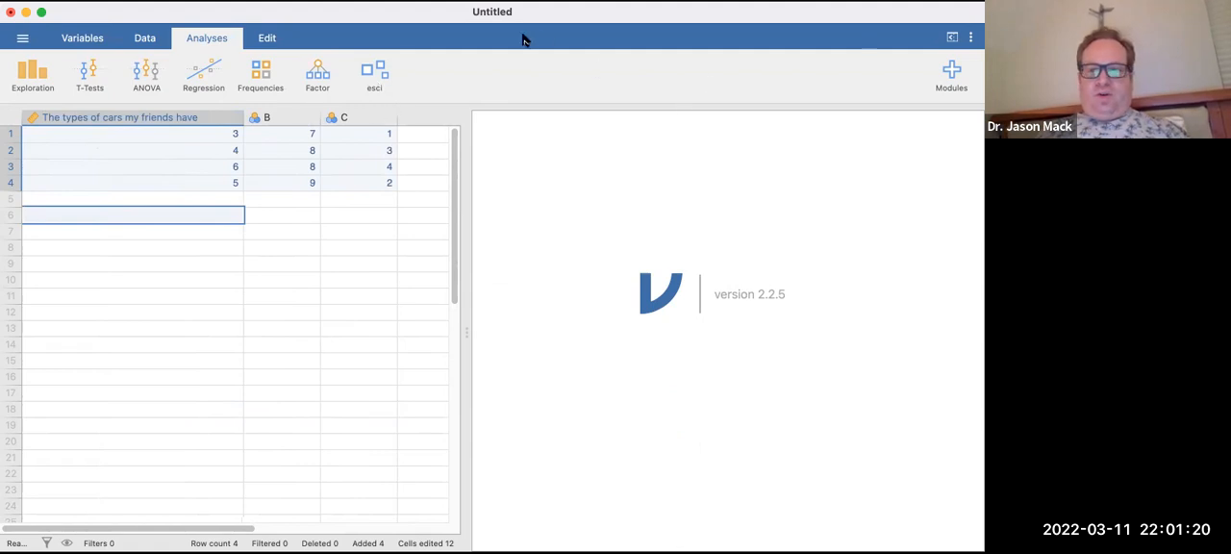
Review the descriptions of the installed modules and the list of analyses offered by the esci module.
left_click(953, 74)
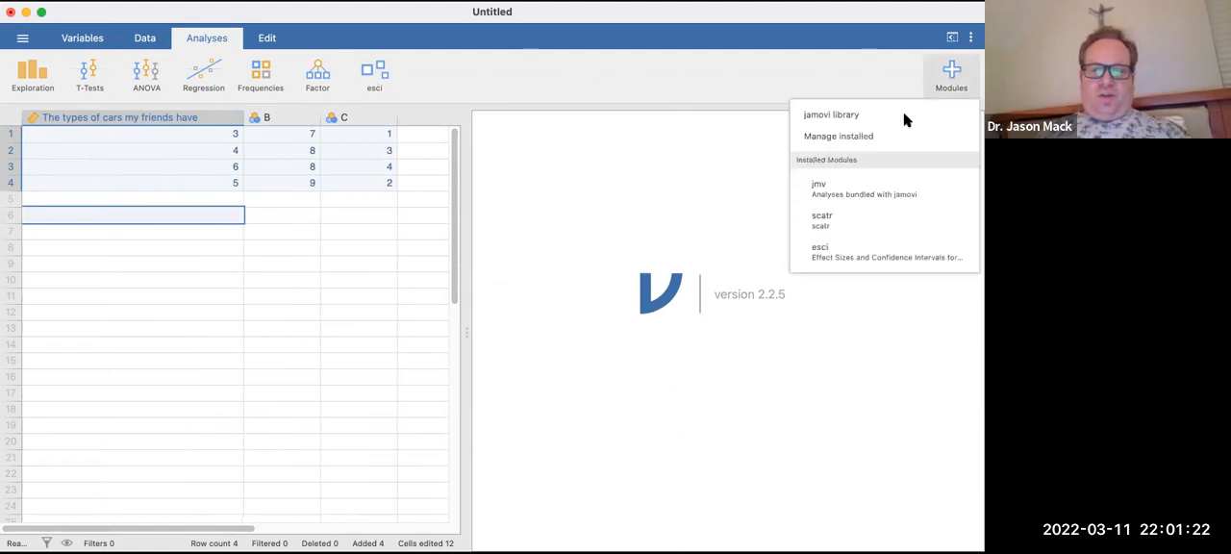
left_click(826, 138)
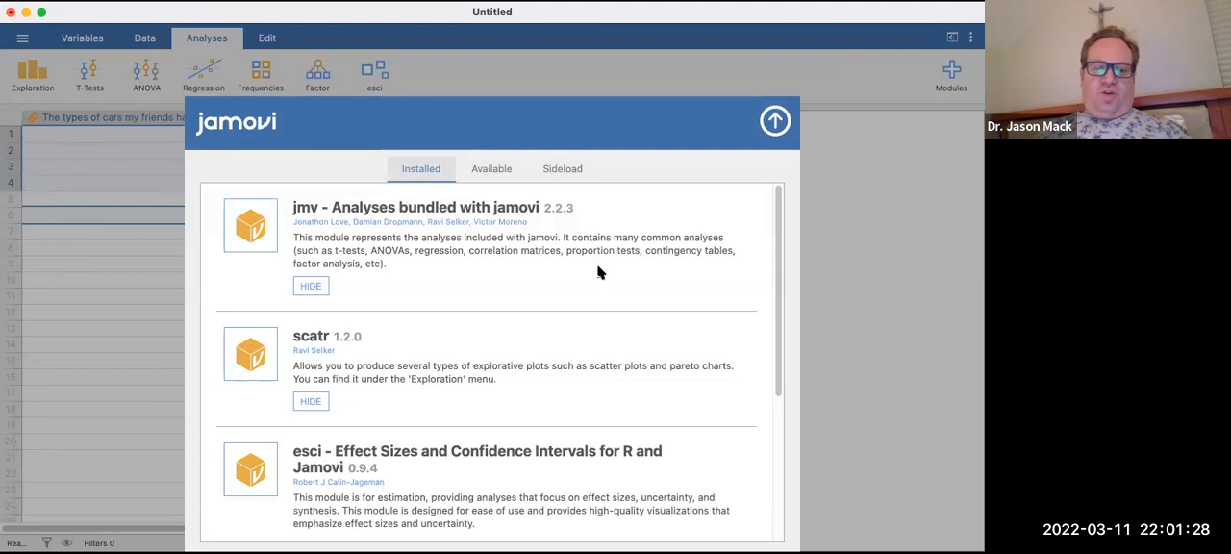
scroll(417, 452, "down", 1)
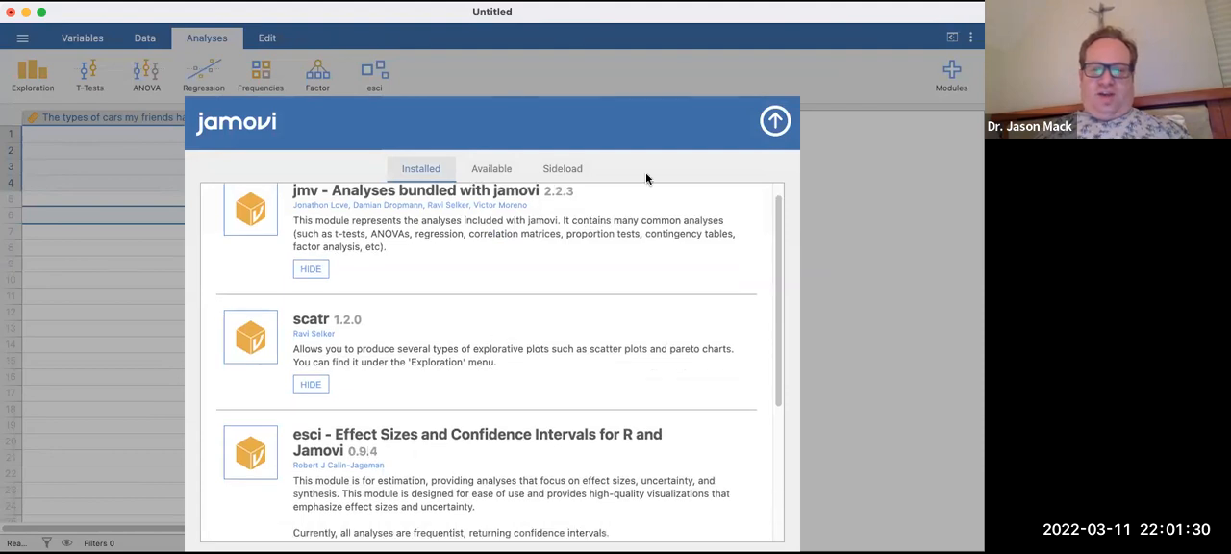
scroll(660, 185, "up", 1)
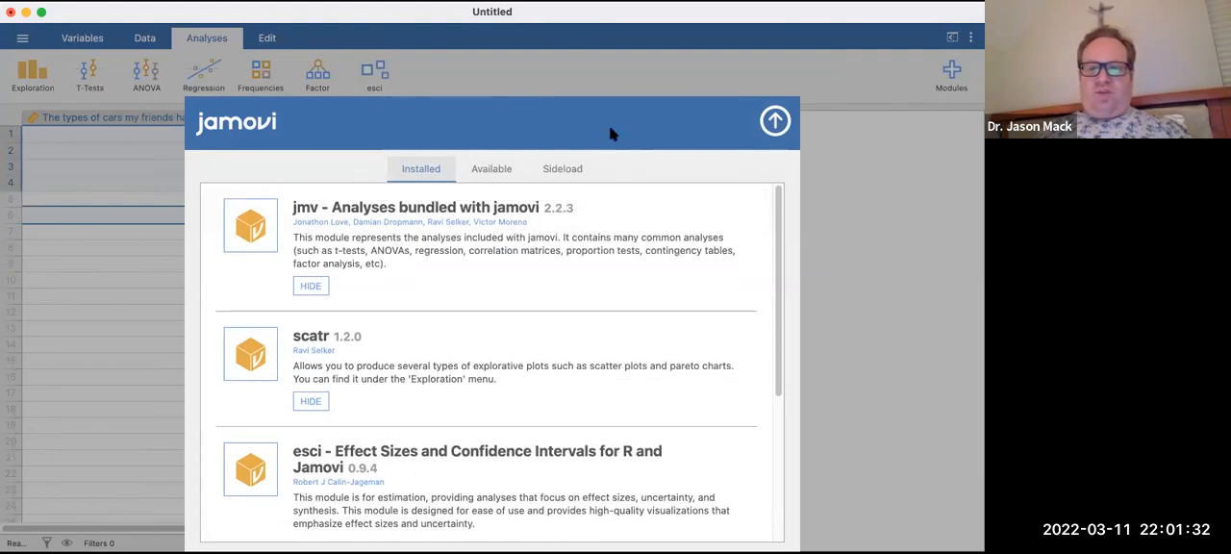
left_click(775, 125)
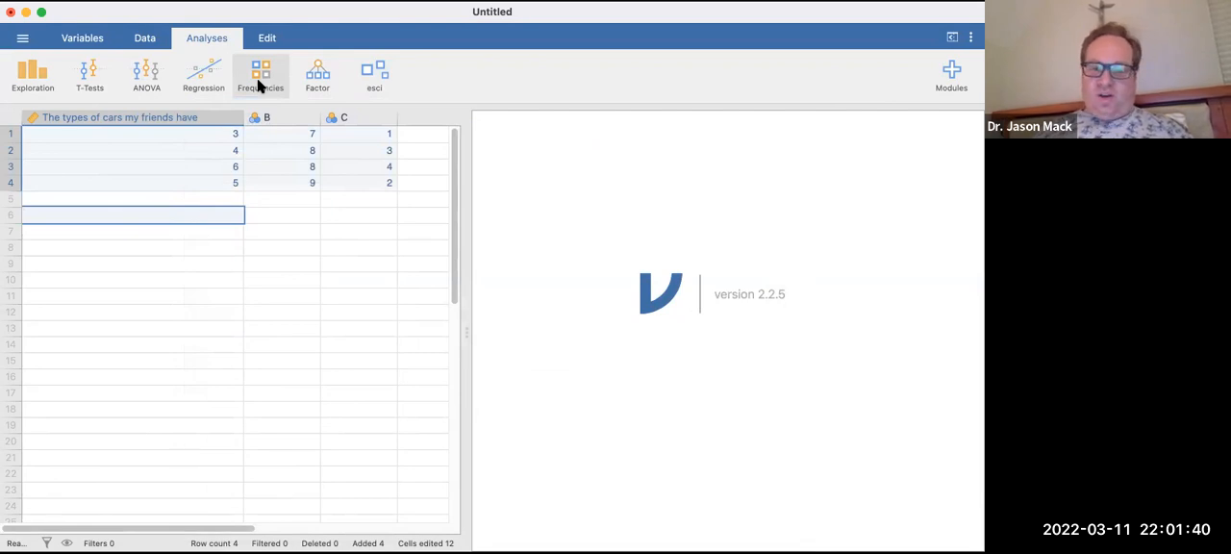
left_click(366, 87)
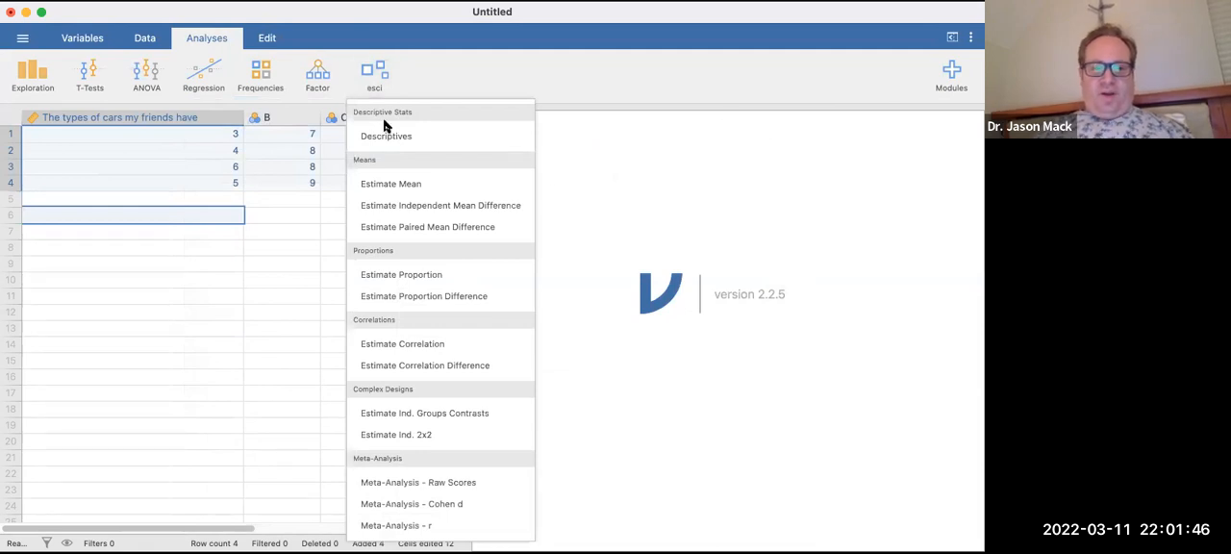
left_click(376, 77)
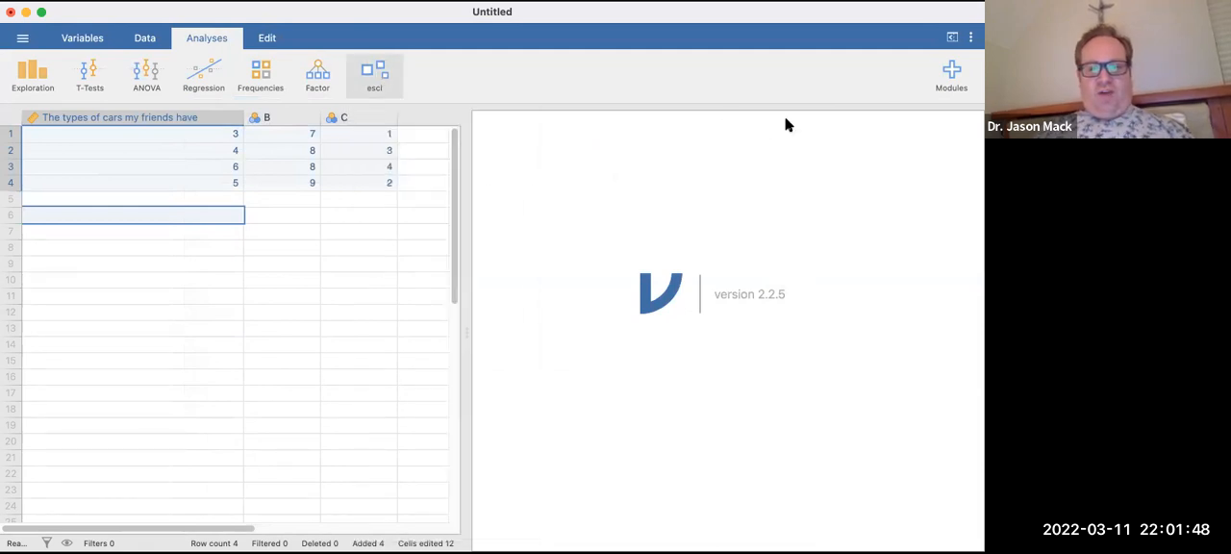
Reopen the module manager to check where installed and available modules are listed, and close it.
left_click(950, 75)
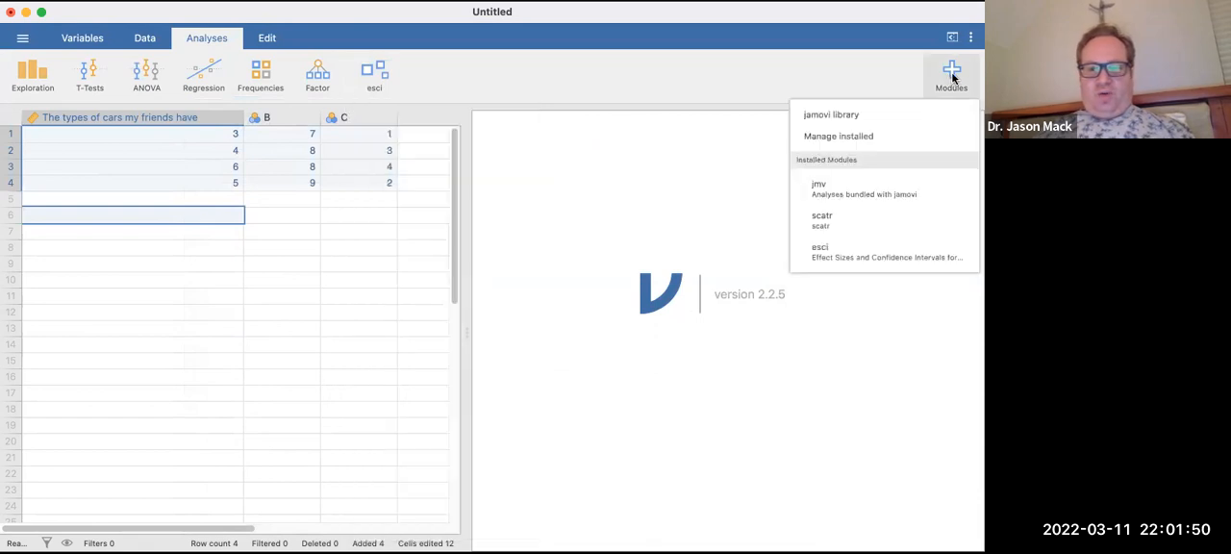
left_click(950, 73)
left_click(945, 86)
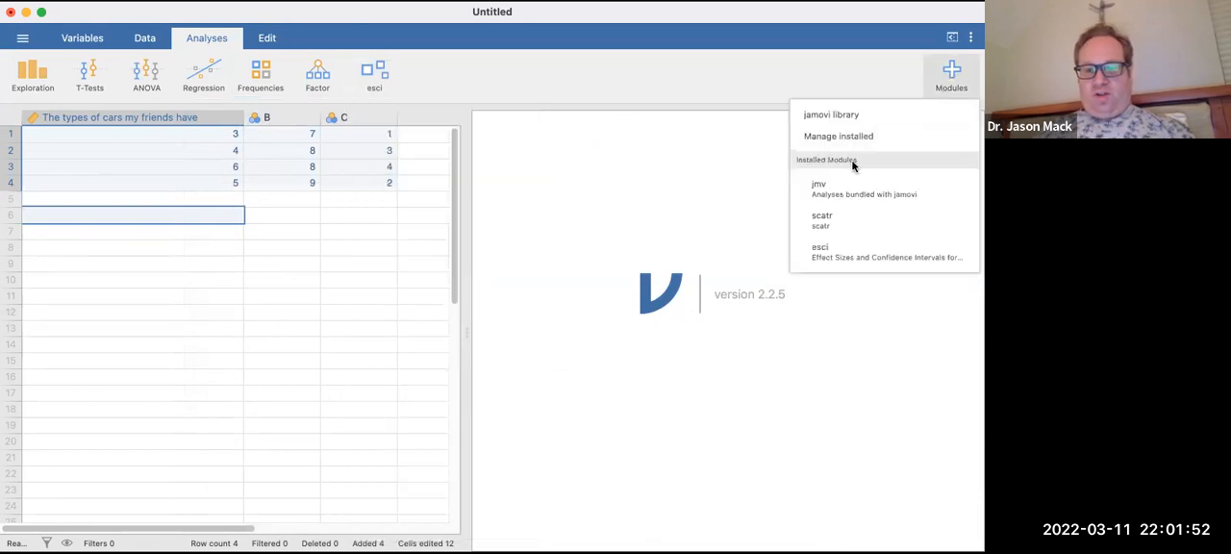
left_click(870, 138)
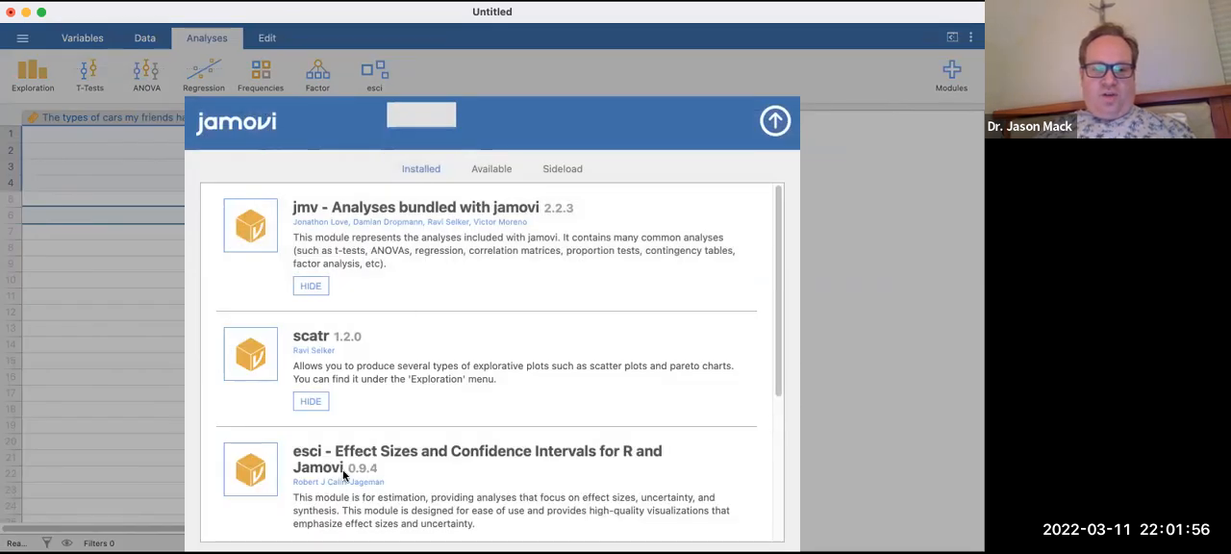
left_click(493, 168)
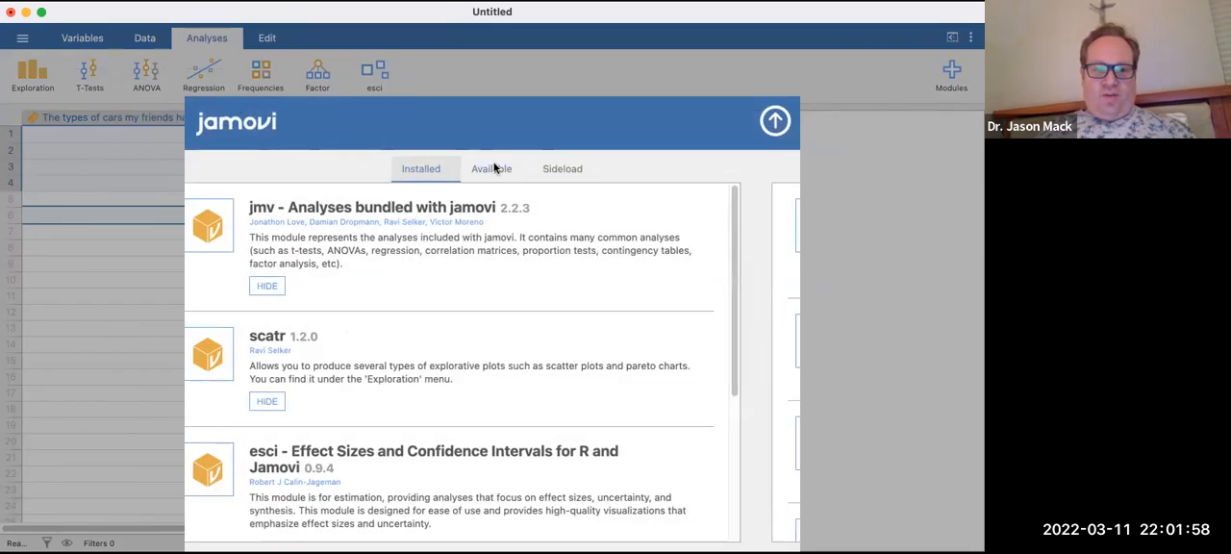
left_click(413, 169)
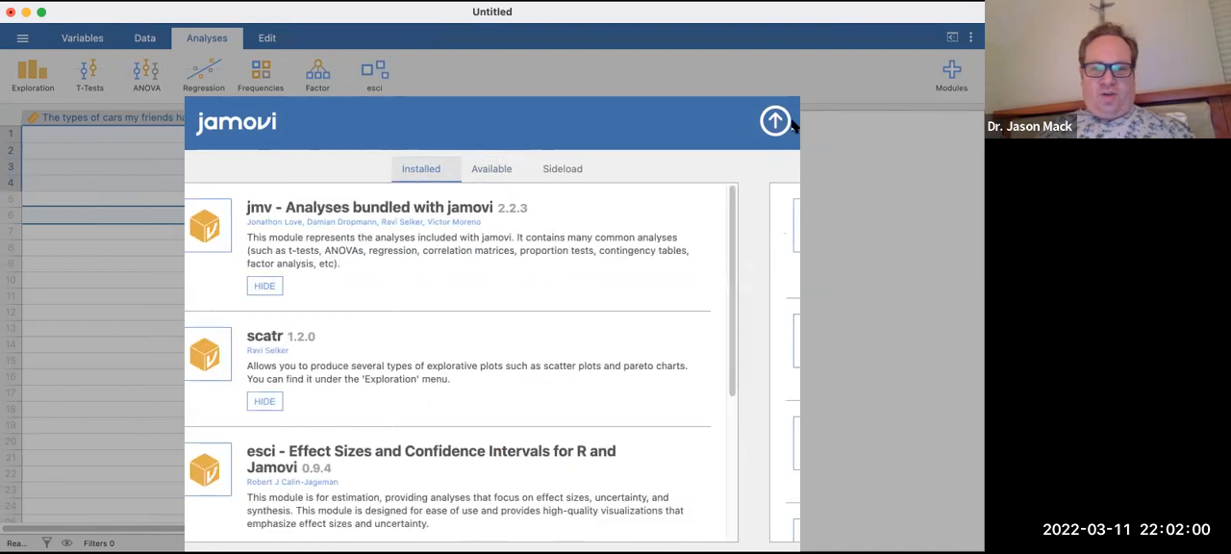
left_click(782, 123)
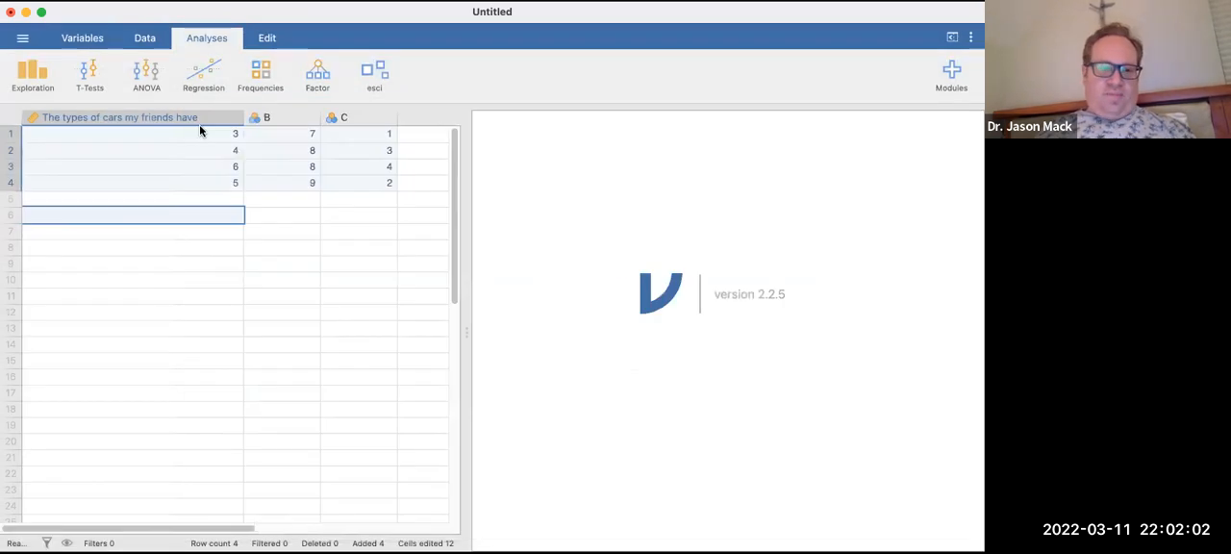
Create an Exploration Descriptives analysis with "The types of cars my friends have" as its variable.
left_click(26, 77)
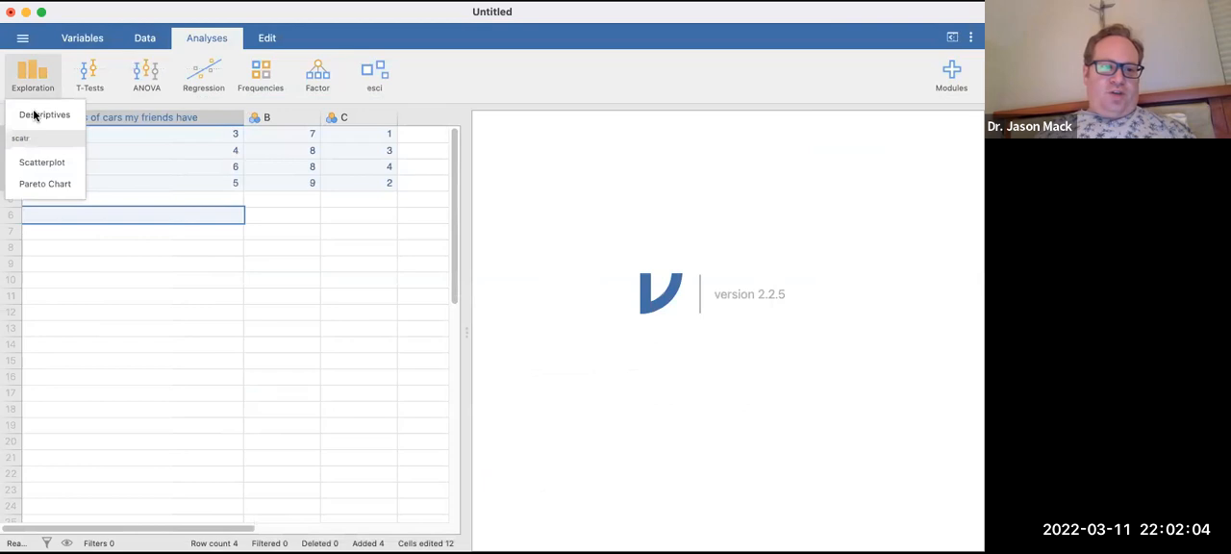
left_click(38, 115)
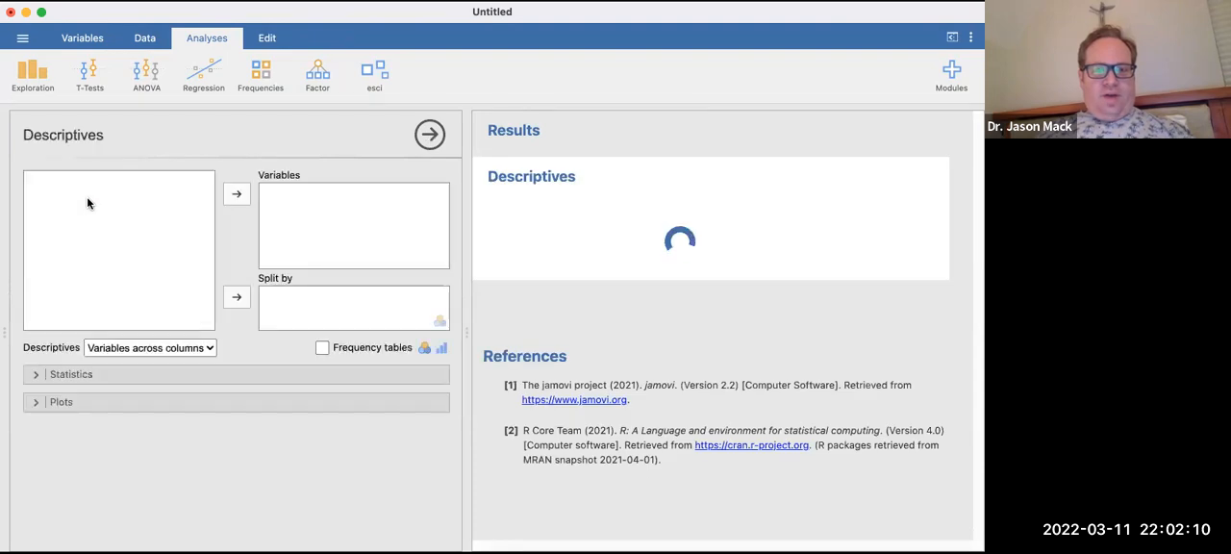
left_click(34, 179)
left_click(233, 193)
Add the mode, variance and range to the statistics of the Descriptives analysis.
left_click(40, 376)
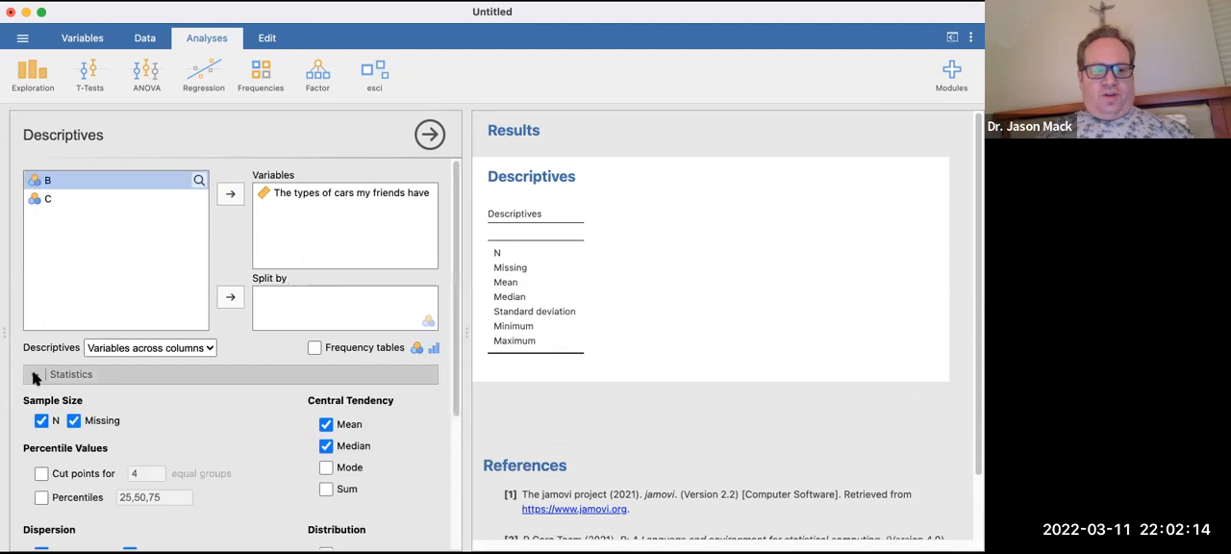
scroll(215, 444, "down", 1)
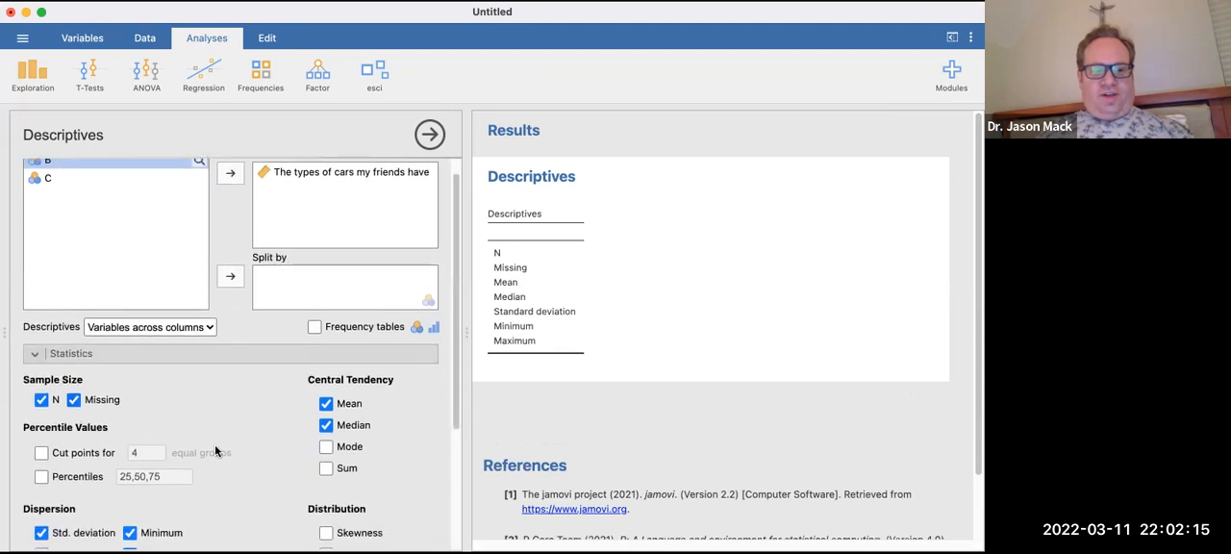
left_click(327, 440)
scroll(237, 423, "down", 1)
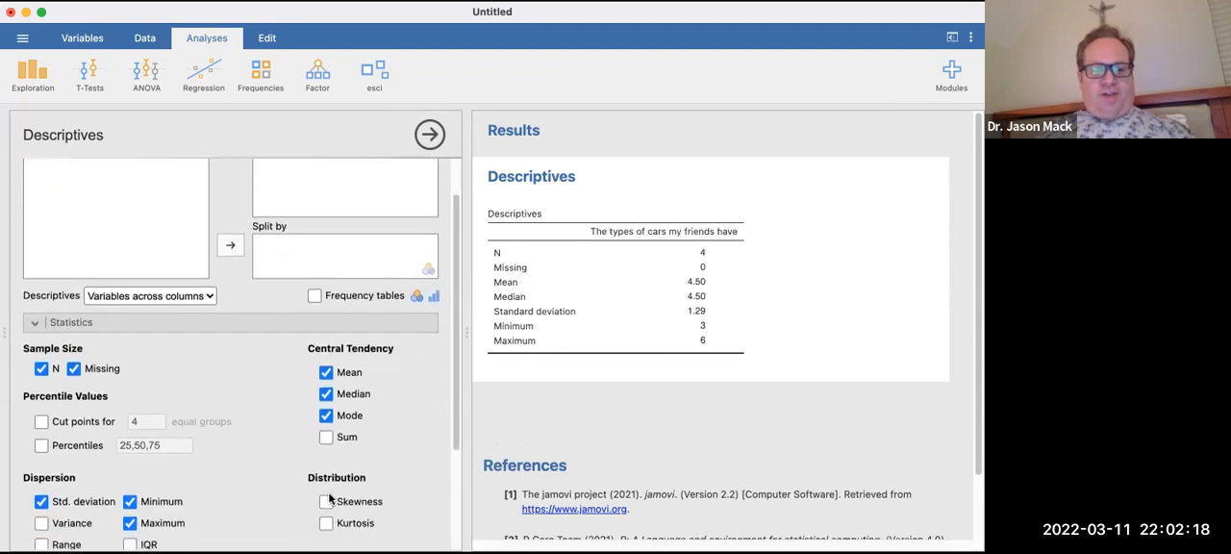
scroll(199, 485, "down", 2)
left_click(41, 462)
left_click(41, 482)
scroll(45, 495, "down", 1)
scroll(84, 468, "down", 2)
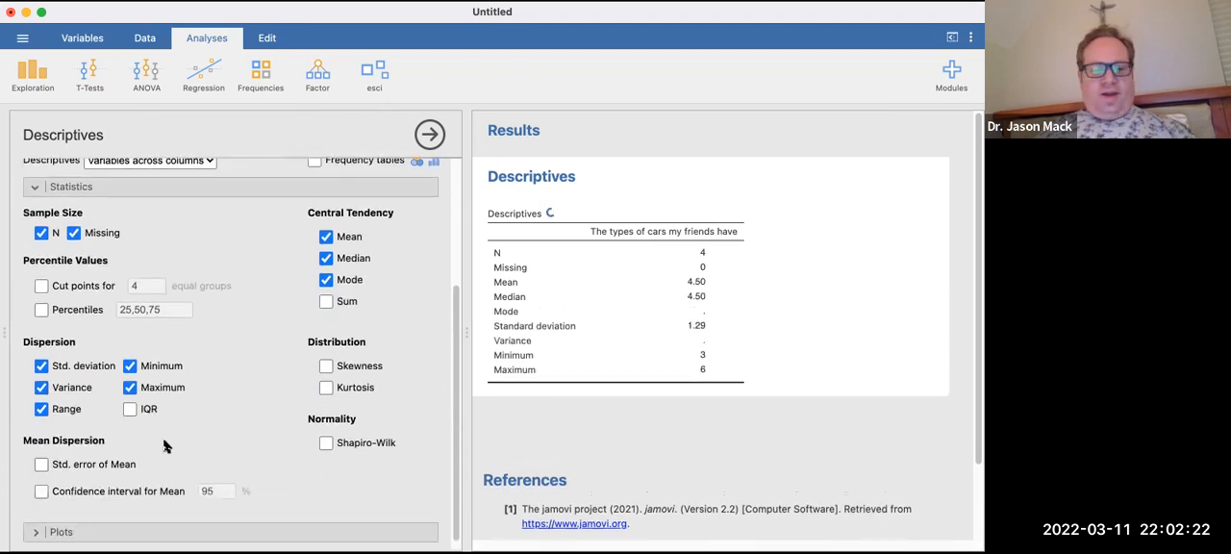
Deselect the range and the mode in the statistics of the Descriptives analysis.
left_click(40, 401)
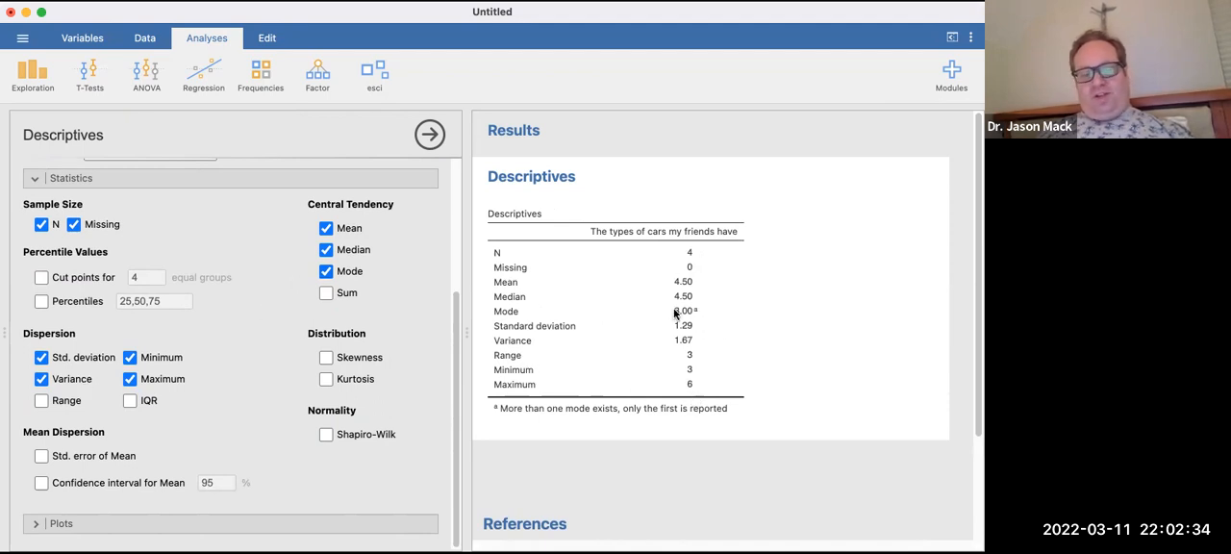
left_click(326, 271)
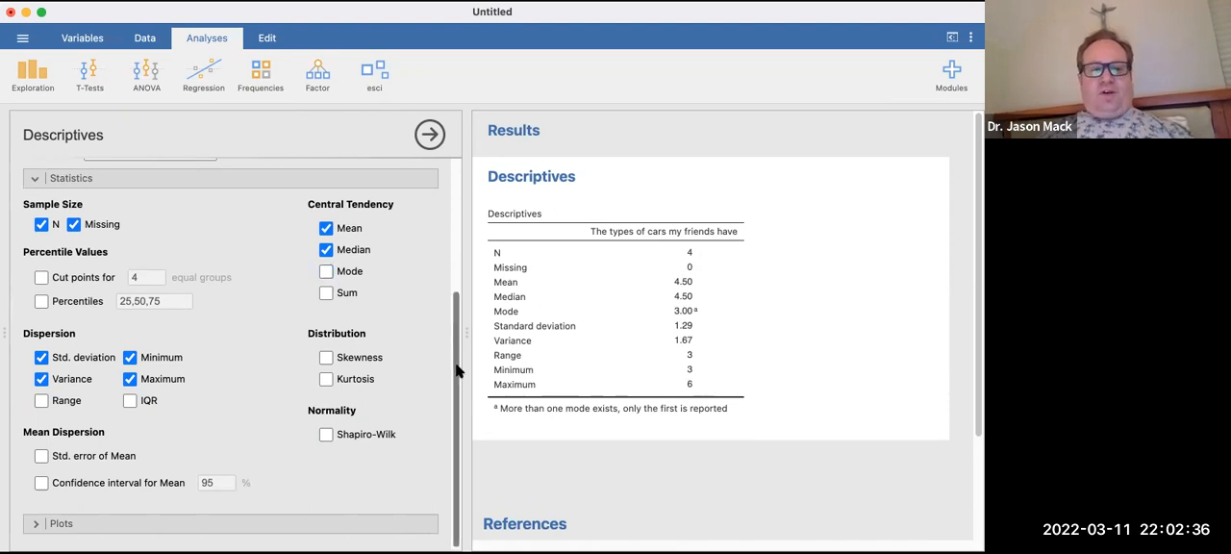
scroll(429, 200, "up", 5)
Create an esci Descriptives analysis with "The types of cars my friends have" as its measure.
left_click(392, 74)
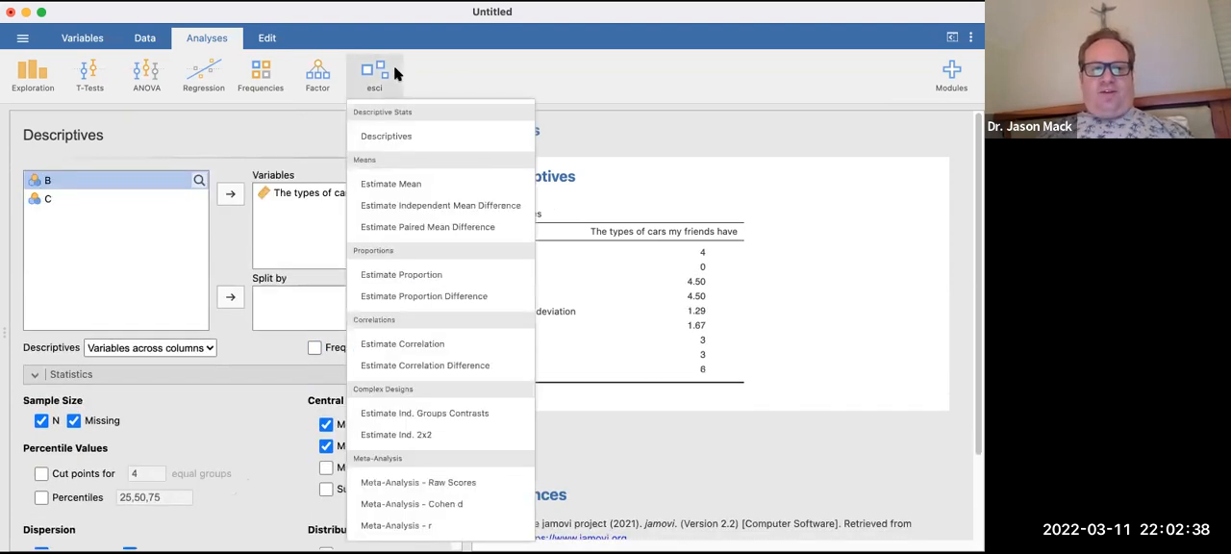
left_click(394, 145)
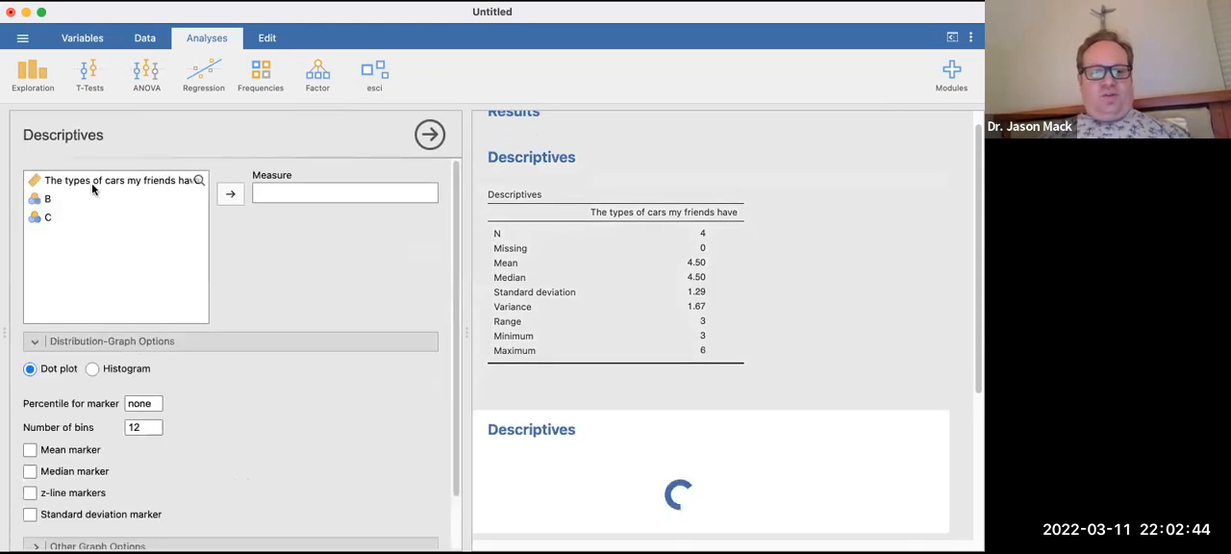
left_click(91, 182)
left_click(225, 196)
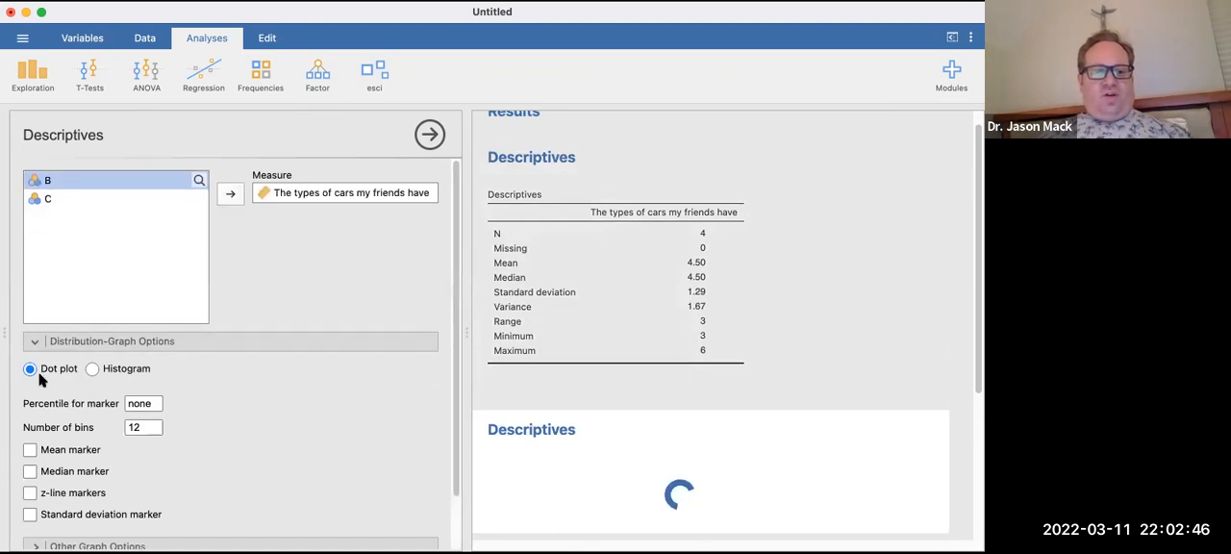
Switch the esci distribution graph to a histogram and add the z-line, standard deviation and median markers.
left_click(92, 368)
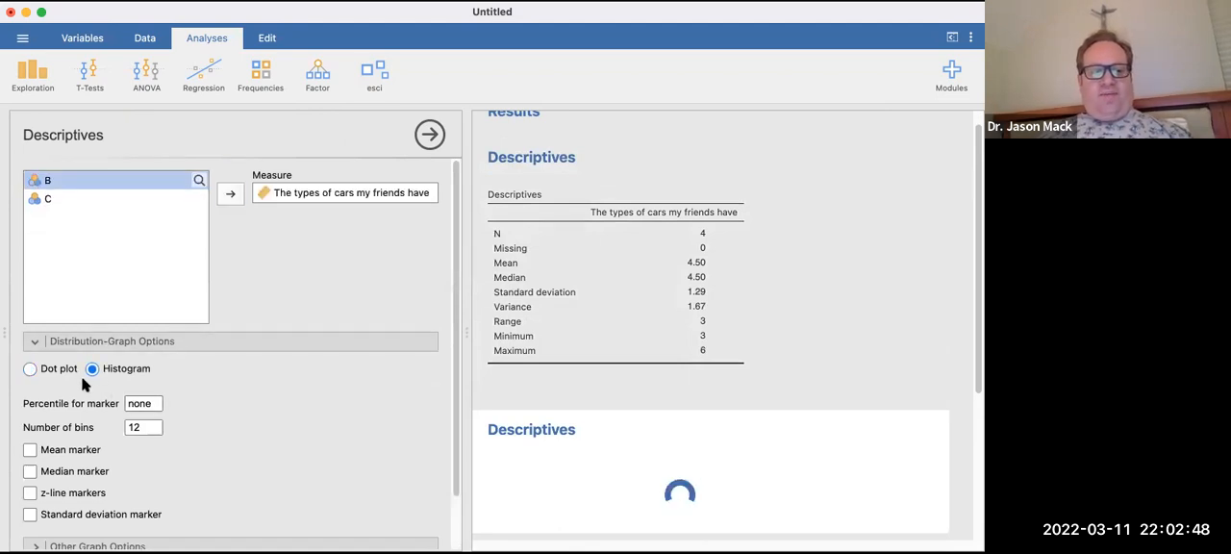
scroll(36, 403, "down", 2)
left_click(30, 434)
left_click(30, 456)
left_click(30, 412)
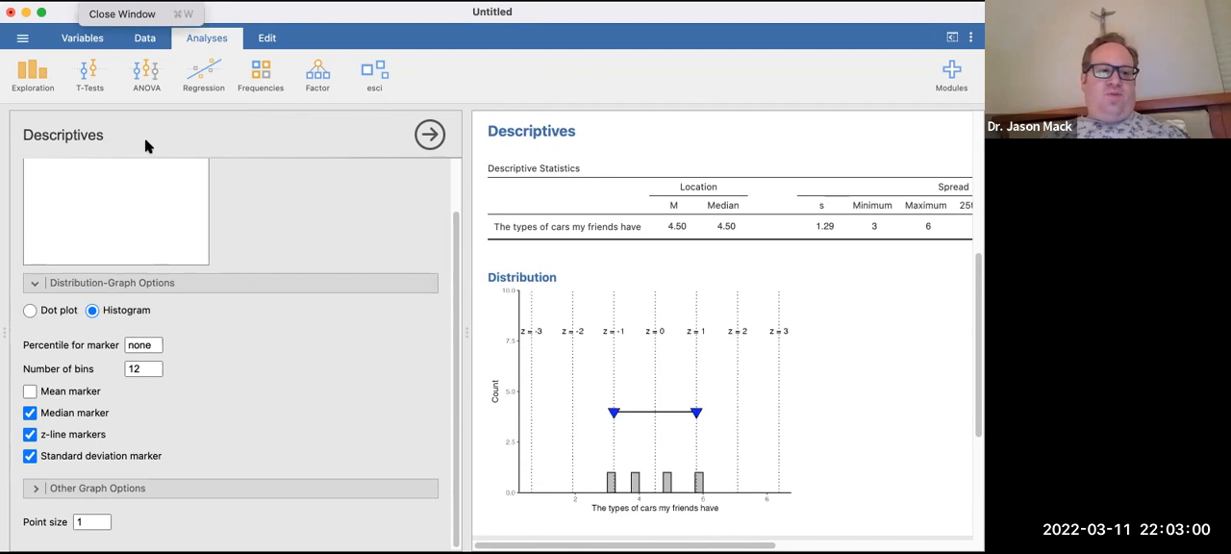
Review the file formats available for exporting, and return to the analysis without exporting.
left_click(20, 38)
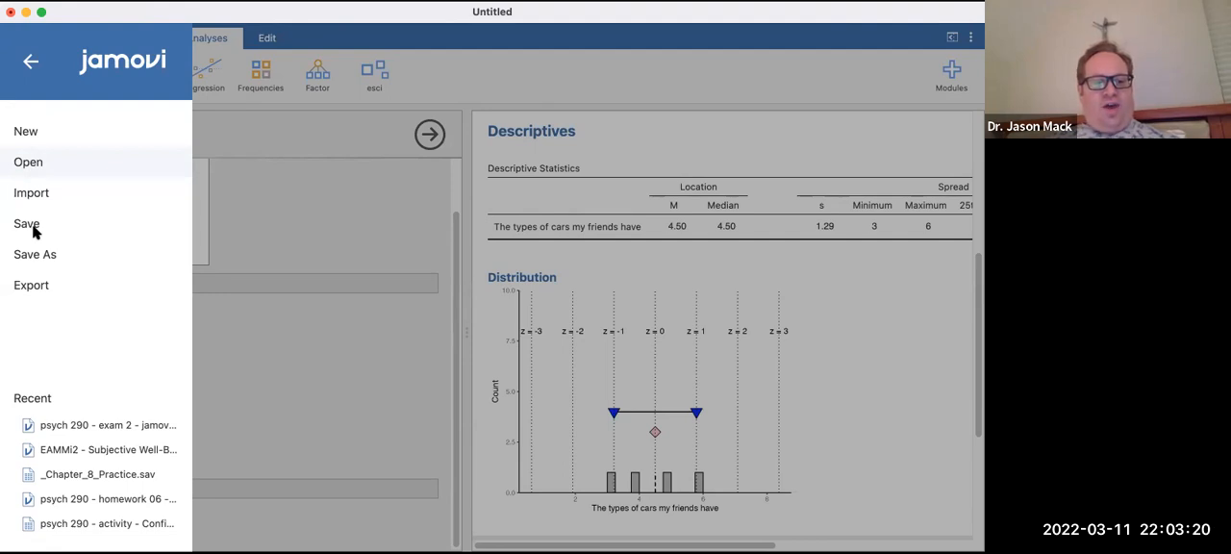
left_click(48, 285)
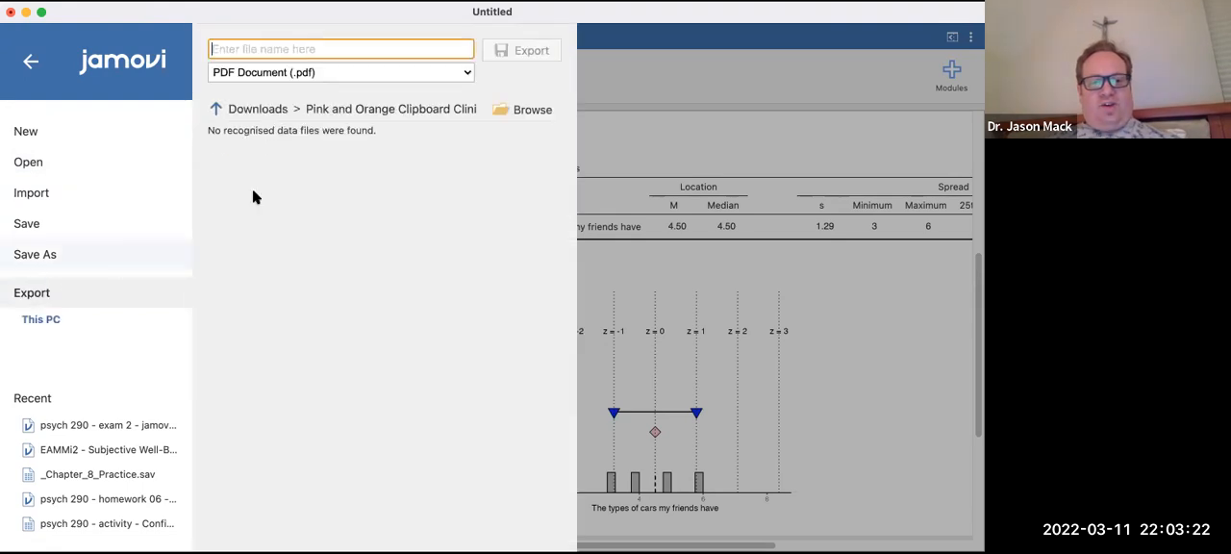
left_click(313, 72)
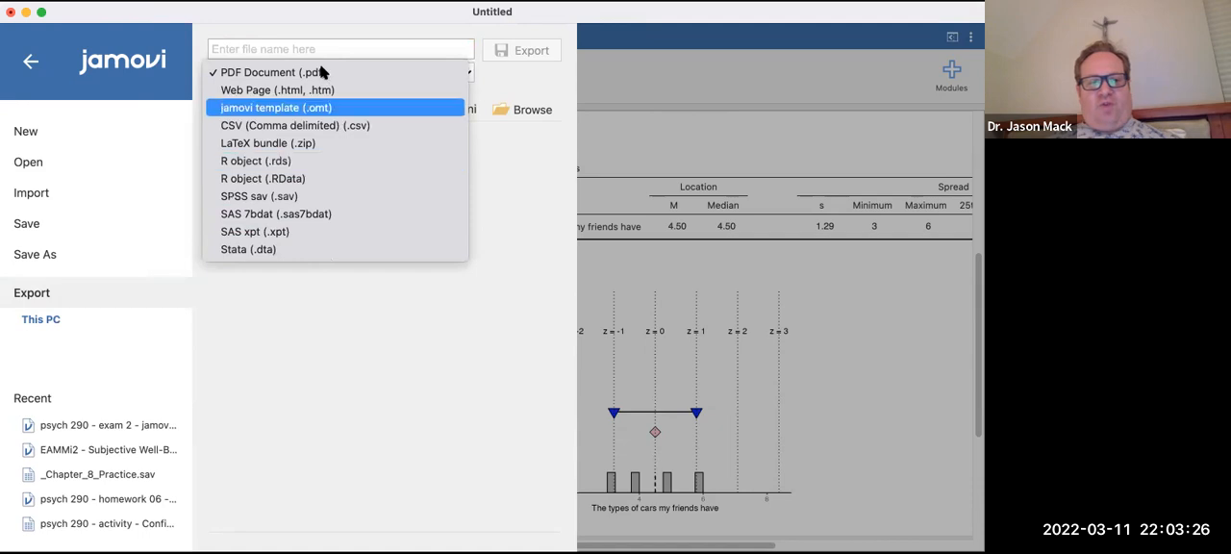
left_click(30, 58)
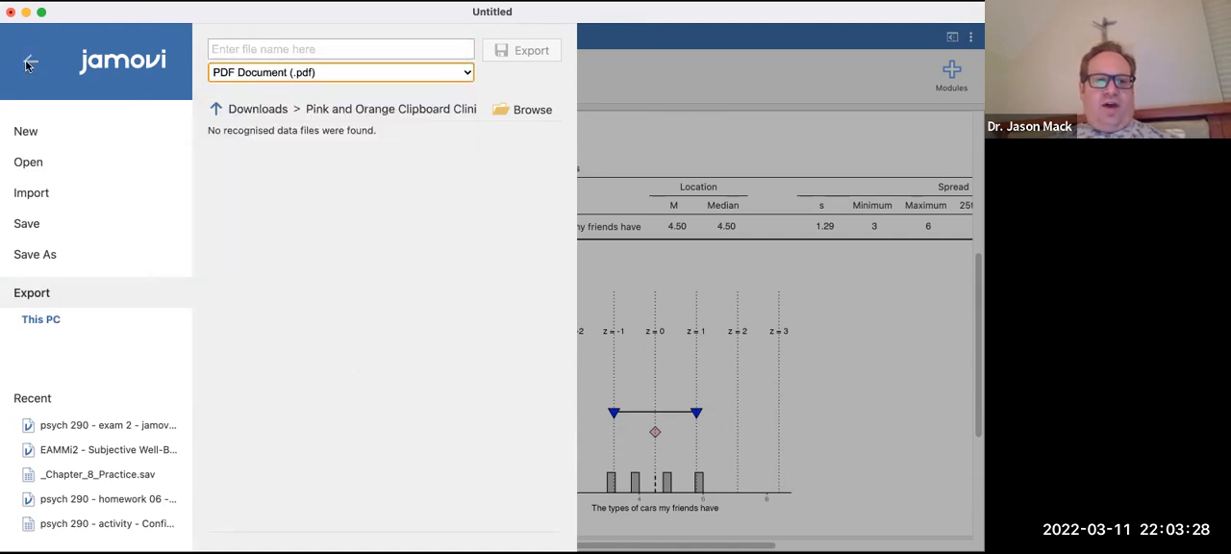
left_click(31, 61)
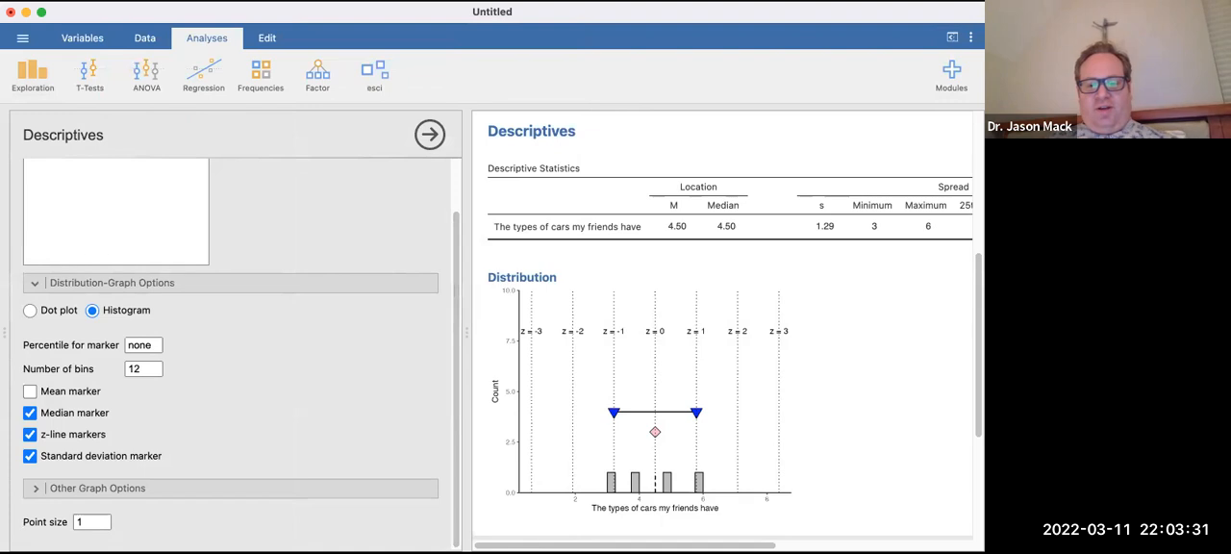
left_click(615, 13)
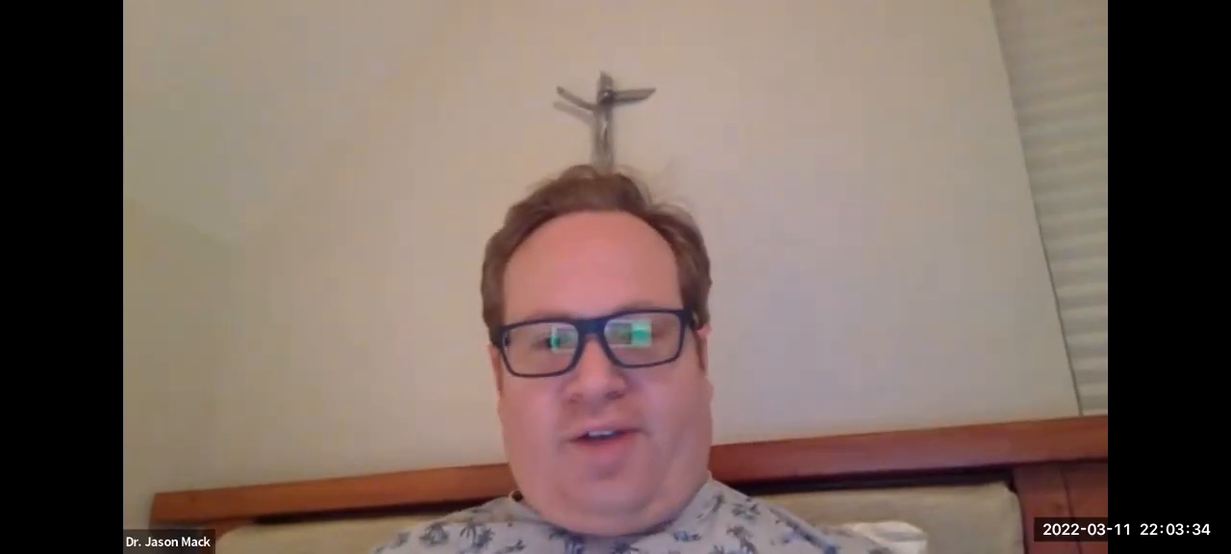